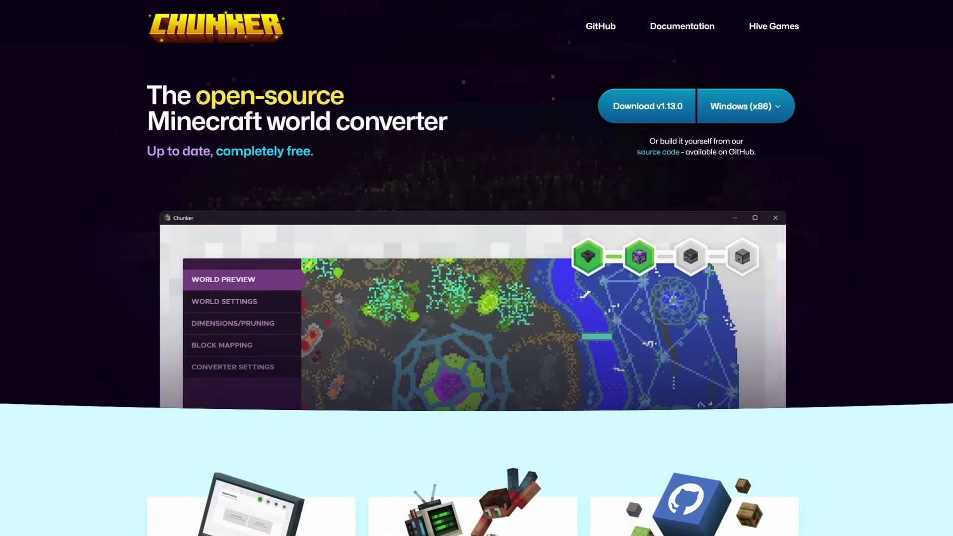
left_click_drag(198, 99, 340, 99)
left_click_drag(148, 120, 445, 116)
left_click(298, 117)
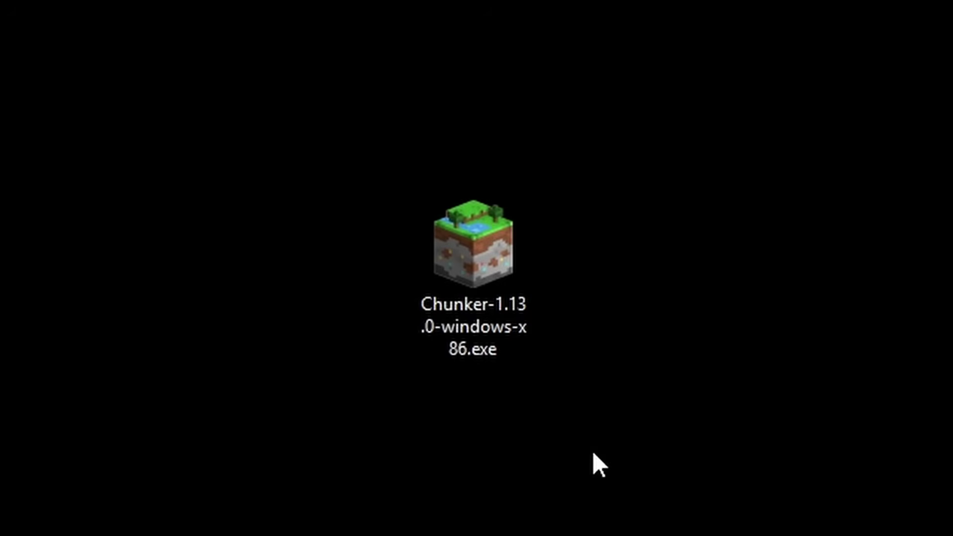
- Launch the downloaded Chunker-1.13.0-windows-x86.exe file
double_click(485, 275)
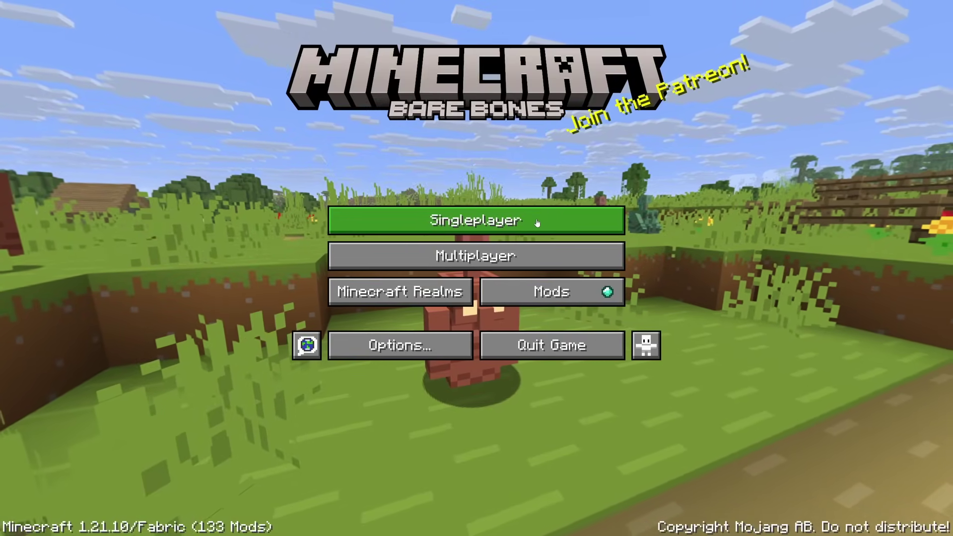
- In Minecraft Java Edition, edit the singleplayer world "Subscribe" and open its world folder
left_click(536, 218)
left_click(476, 115)
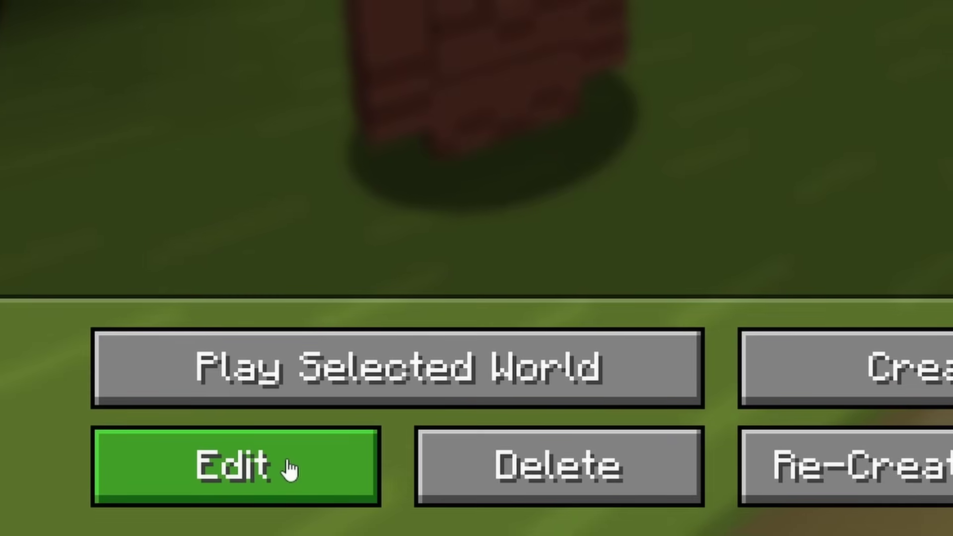
left_click(290, 468)
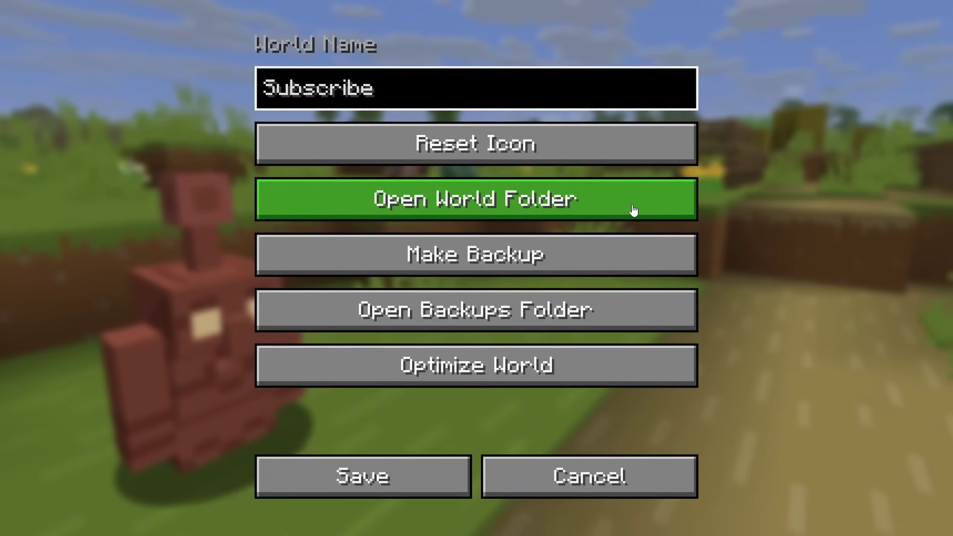
left_click(634, 208)
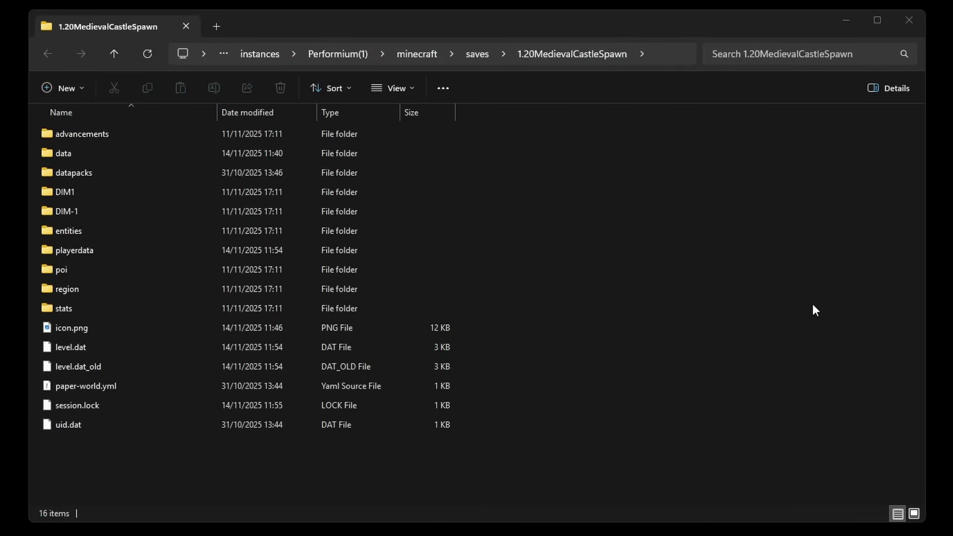
- Go up to the saves folder and copy the 1.20MedievalCastleSpawn world folder
left_click(483, 58)
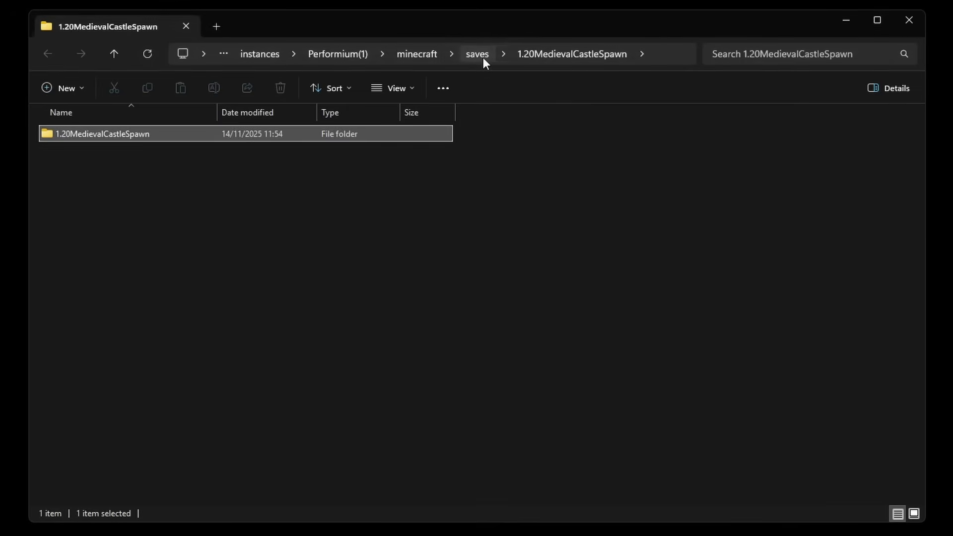
left_click(442, 292)
left_click_drag(239, 240, 19, 111)
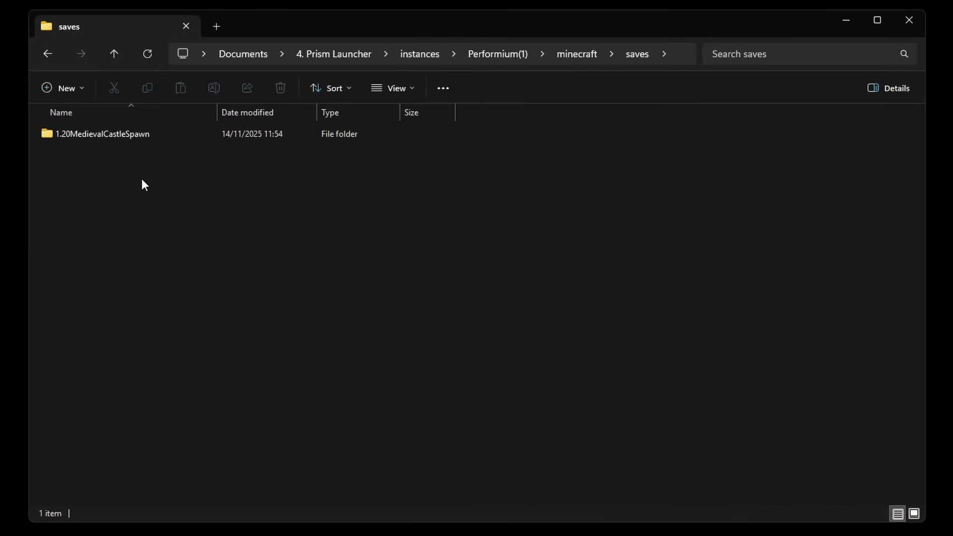
left_click(99, 131)
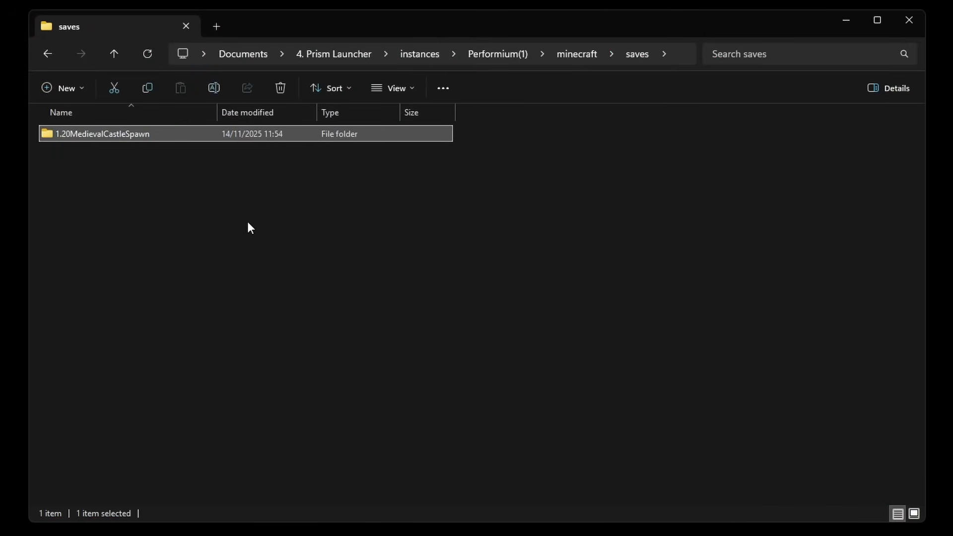
key("ctrl+c")
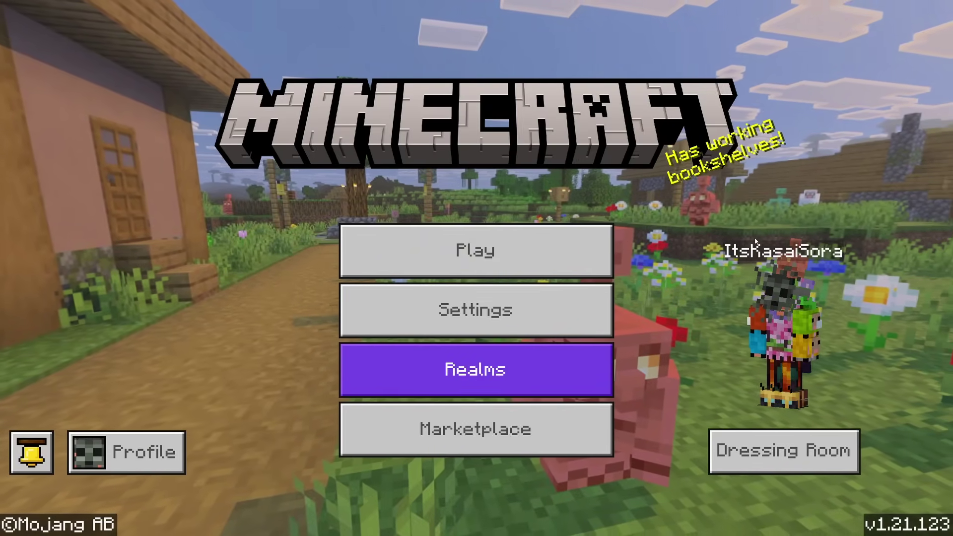
- In Minecraft Bedrock Edition, edit the Creative world "My World" and export it as a world file
left_click(428, 251)
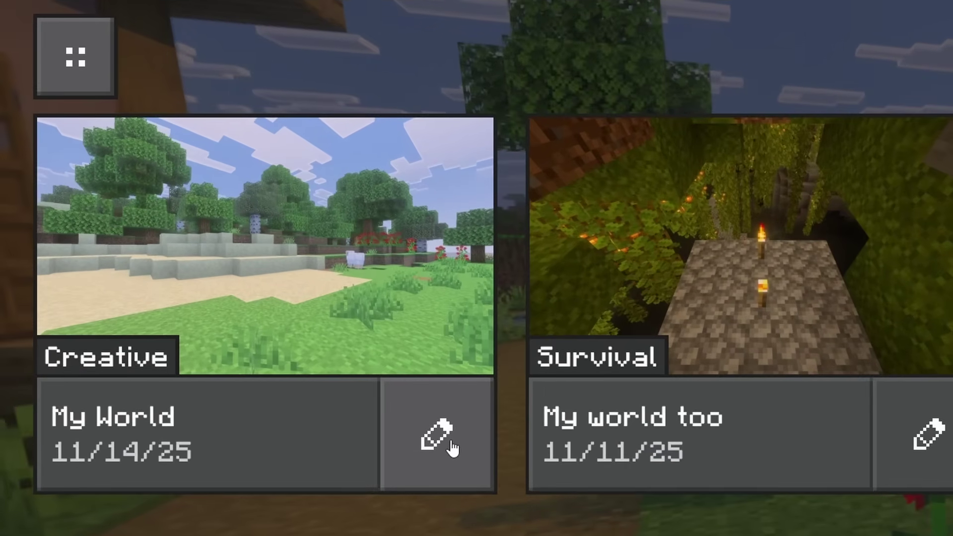
left_click(449, 440)
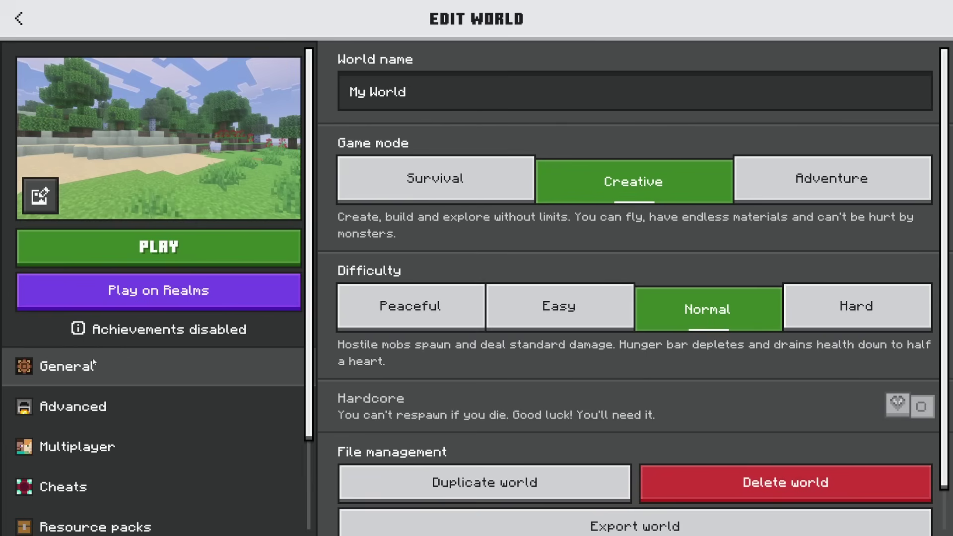
scroll(587, 219, "down", 1)
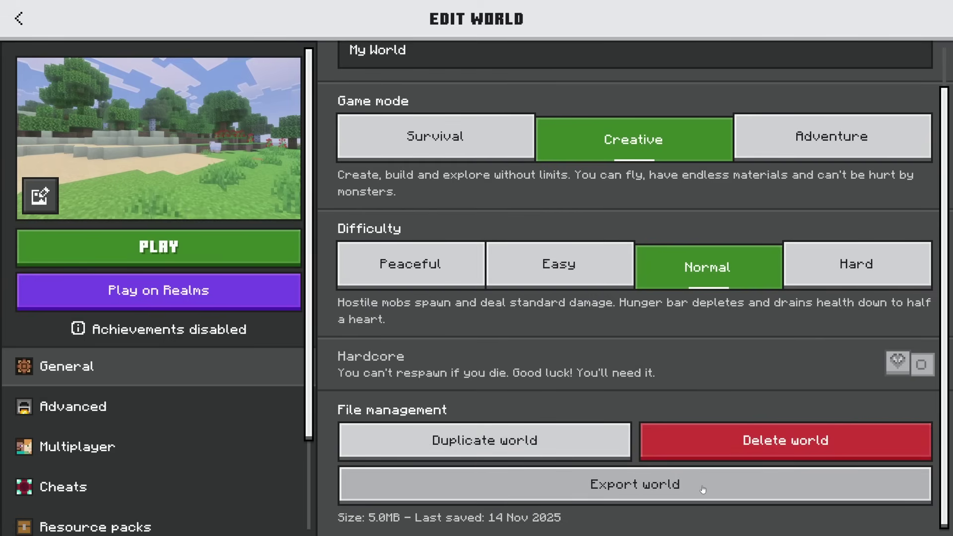
left_click(651, 491)
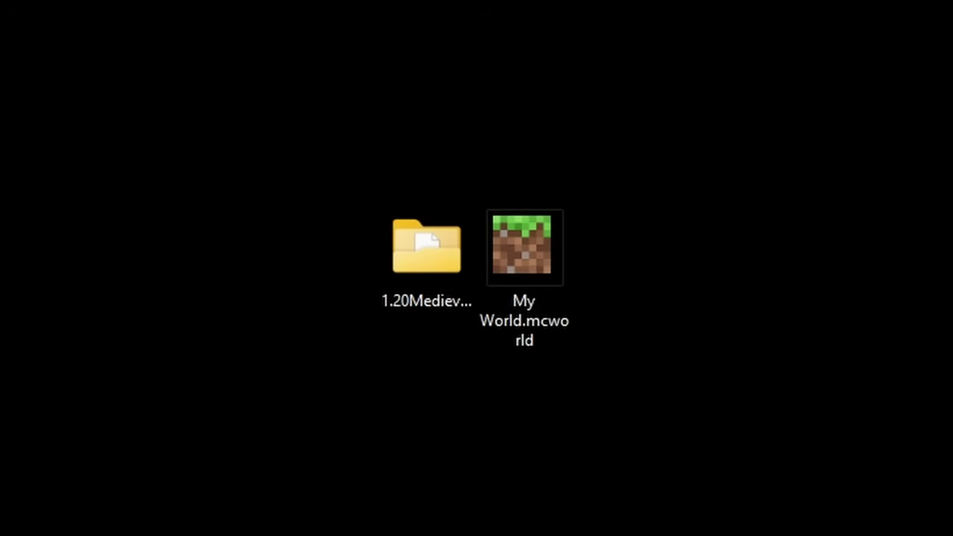
left_click_drag(907, 535, 543, 28)
left_click(685, 529)
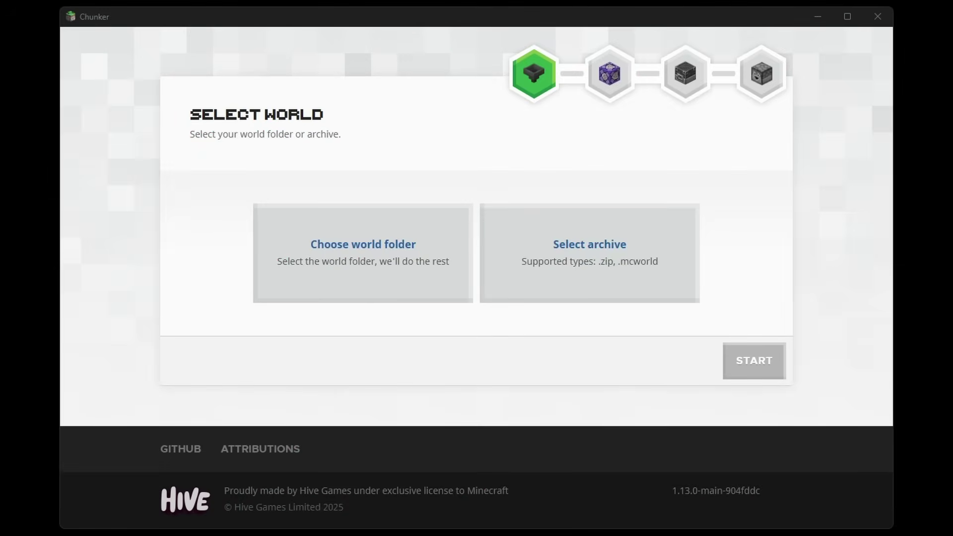
- In Chunker, pick the 1.20MedievalCastleSpawn folder as the world to convert and start loading it
left_click_drag(534, 149, 394, 247)
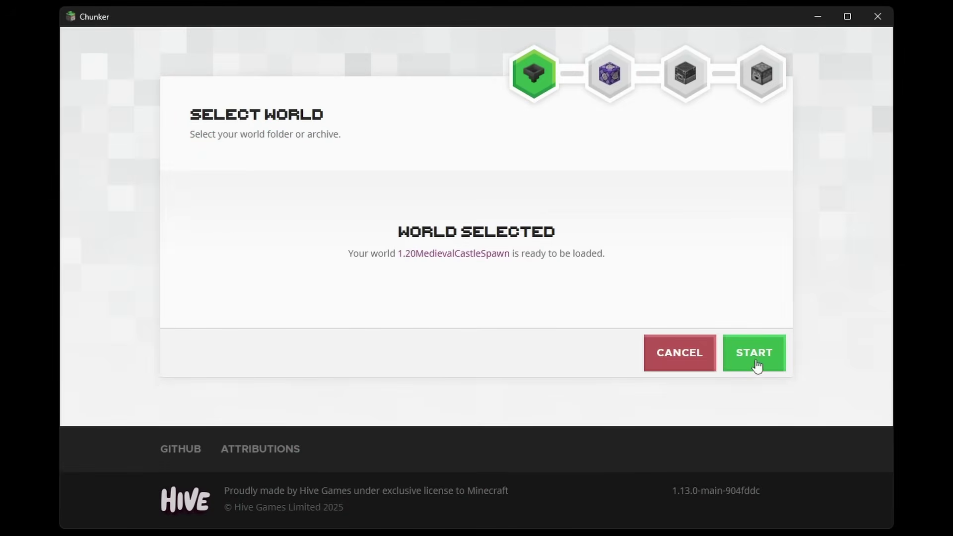
left_click(757, 363)
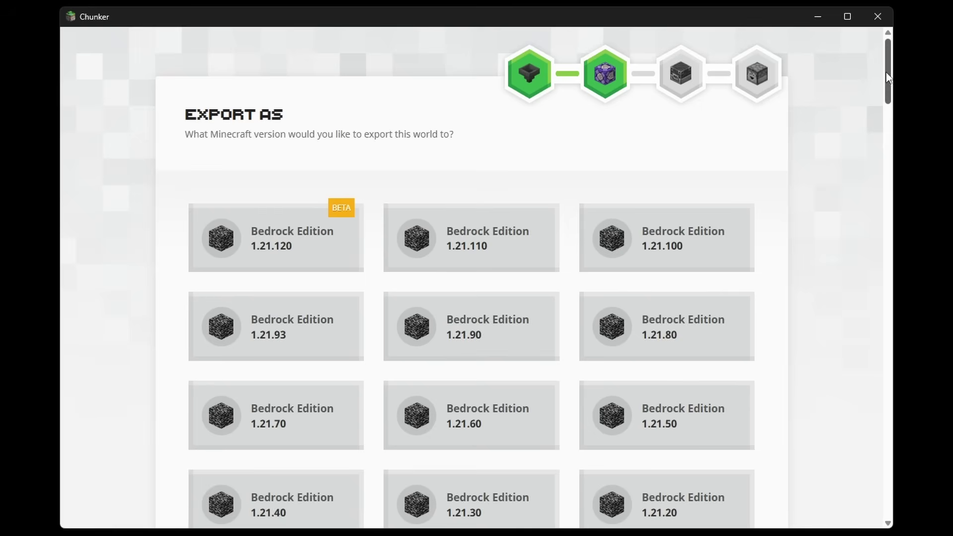
- Choose Bedrock Edition 1.21.120 as the export version and enter the advanced conversion mode
scroll(705, 100, "down", 2)
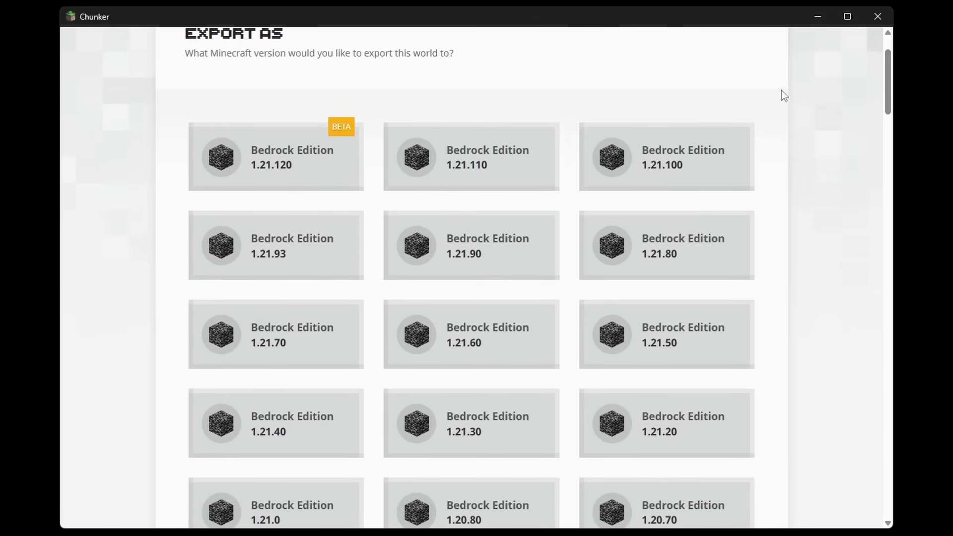
left_click_drag(888, 75, 881, 248)
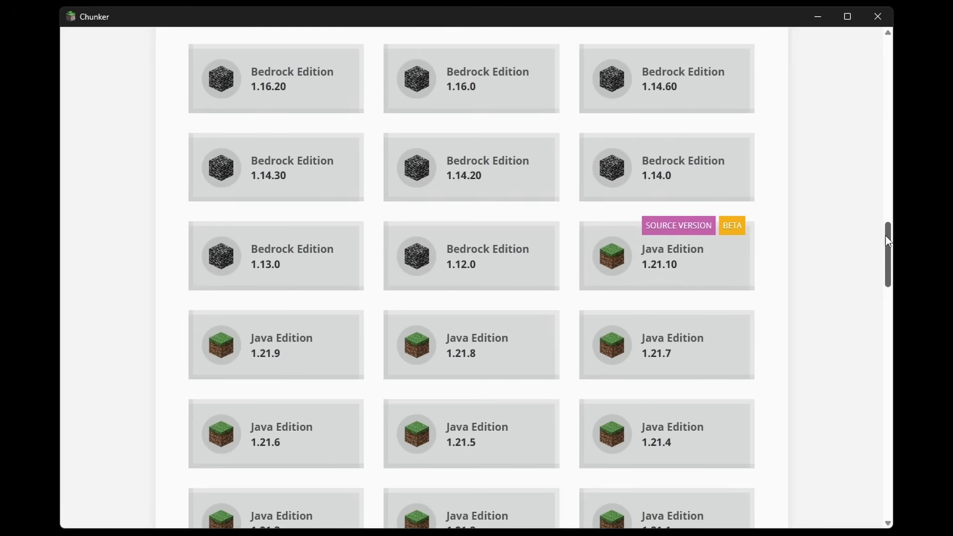
left_click_drag(885, 237, 883, 457)
scroll(493, 347, "down", 2)
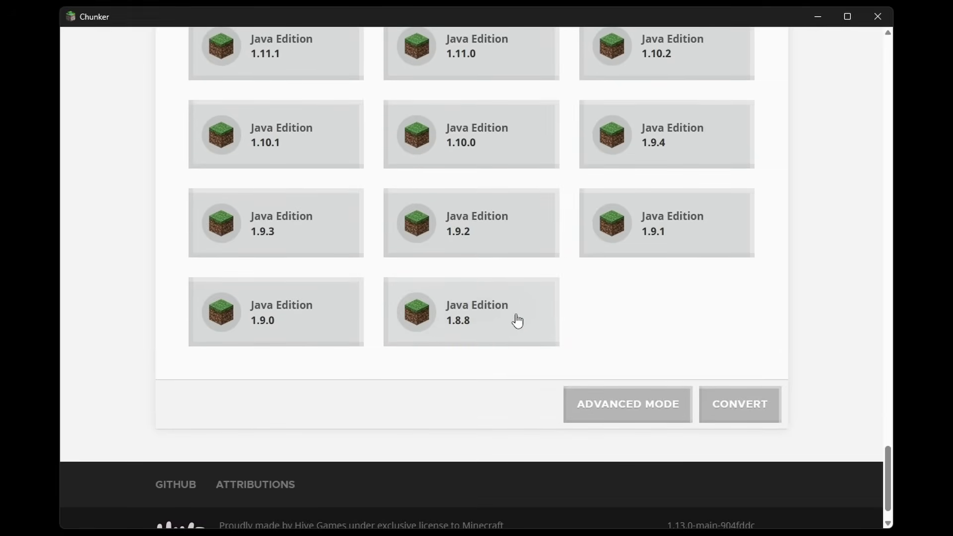
scroll(833, 225, "up", 15)
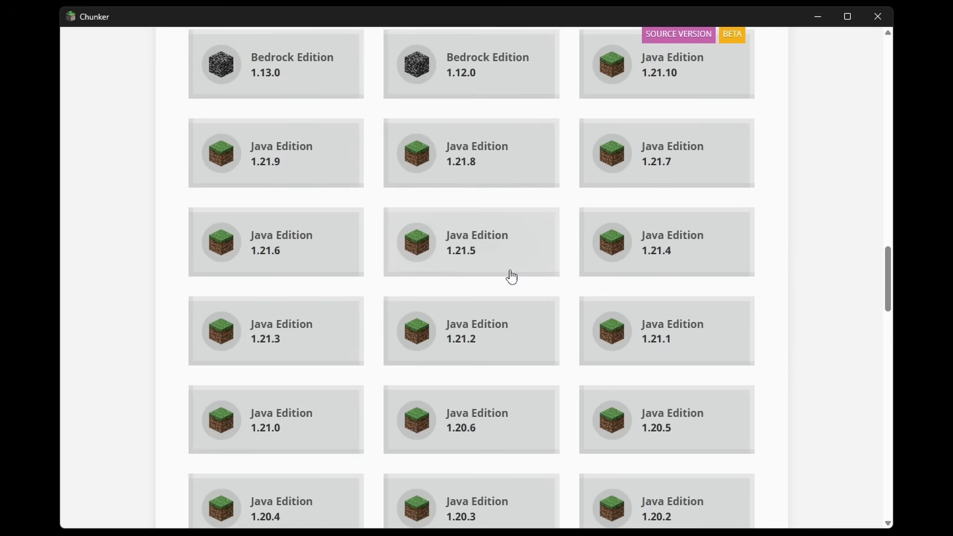
left_click_drag(888, 264, 901, 49)
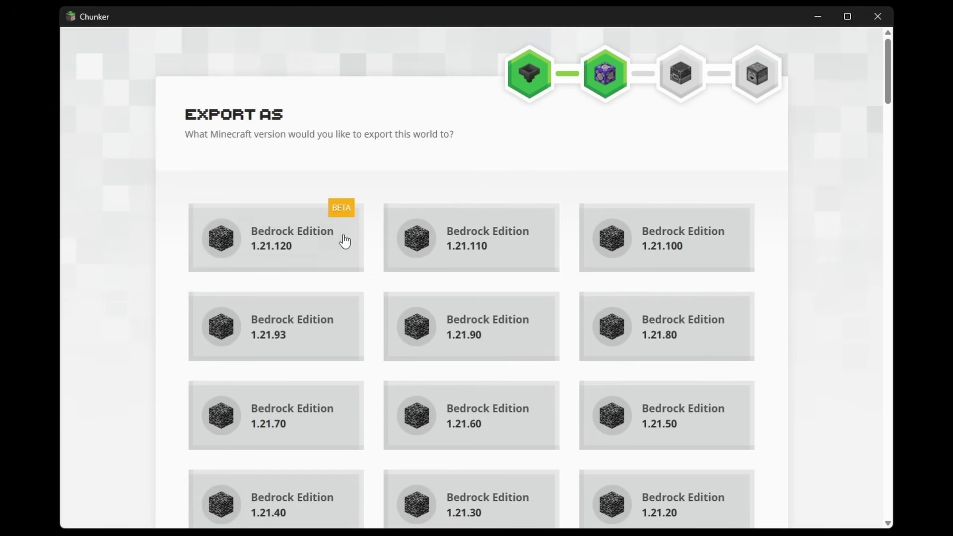
left_click(276, 244)
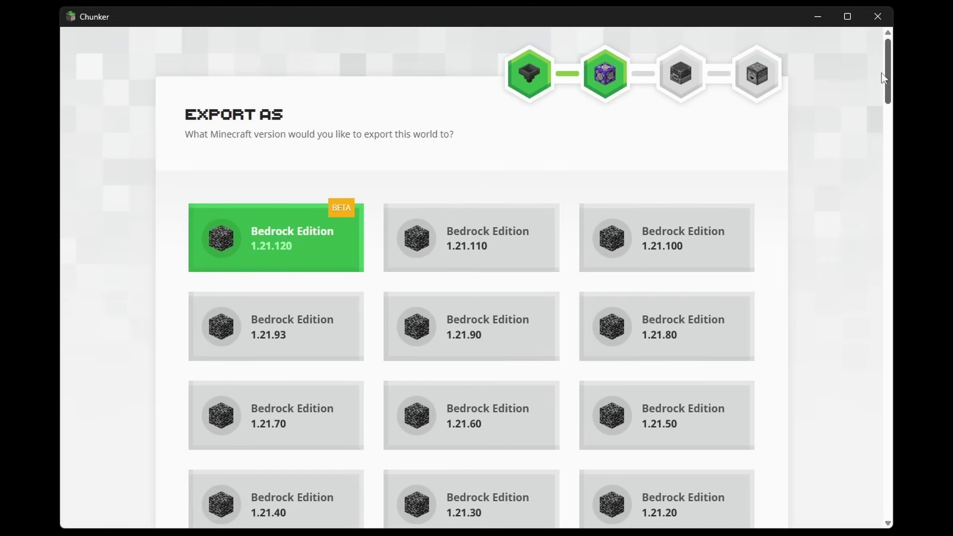
left_click_drag(888, 74, 888, 498)
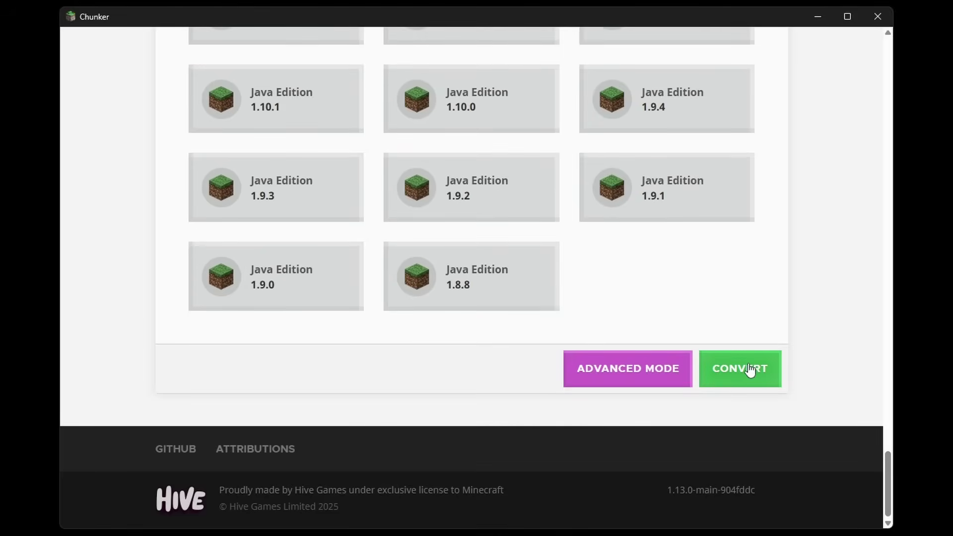
left_click(640, 382)
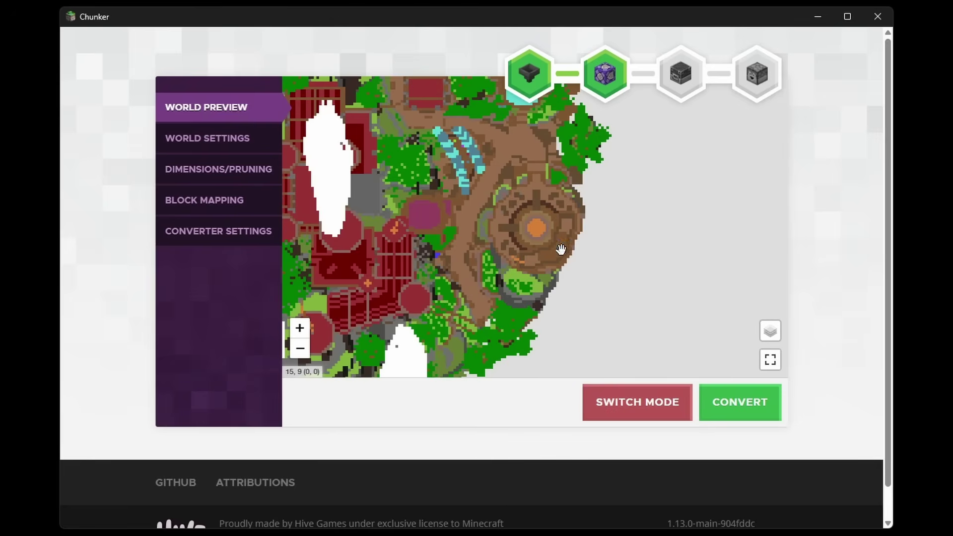
- Examine the castle map in the world preview, including its northern and southern parts
left_click_drag(370, 241, 511, 308)
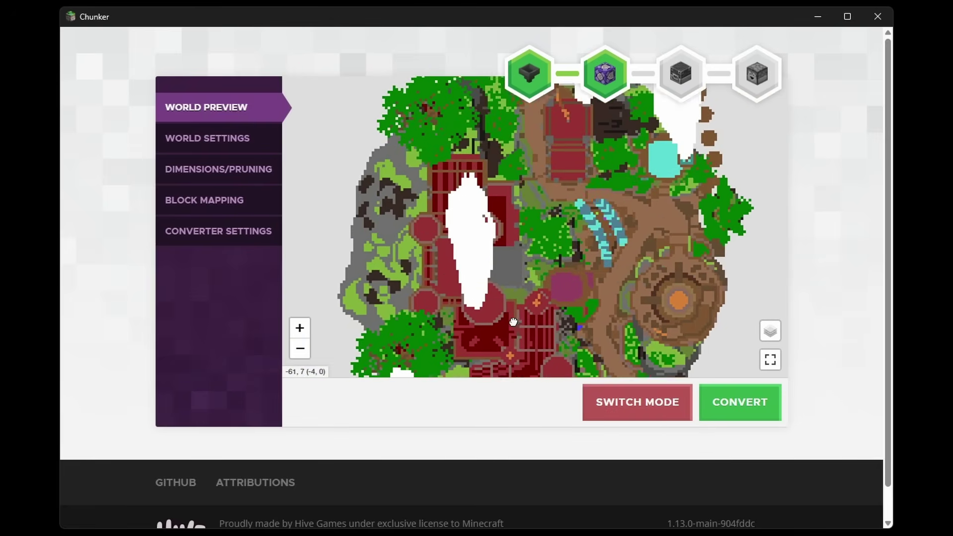
left_click_drag(496, 347, 504, 425)
left_click_drag(507, 372, 508, 90)
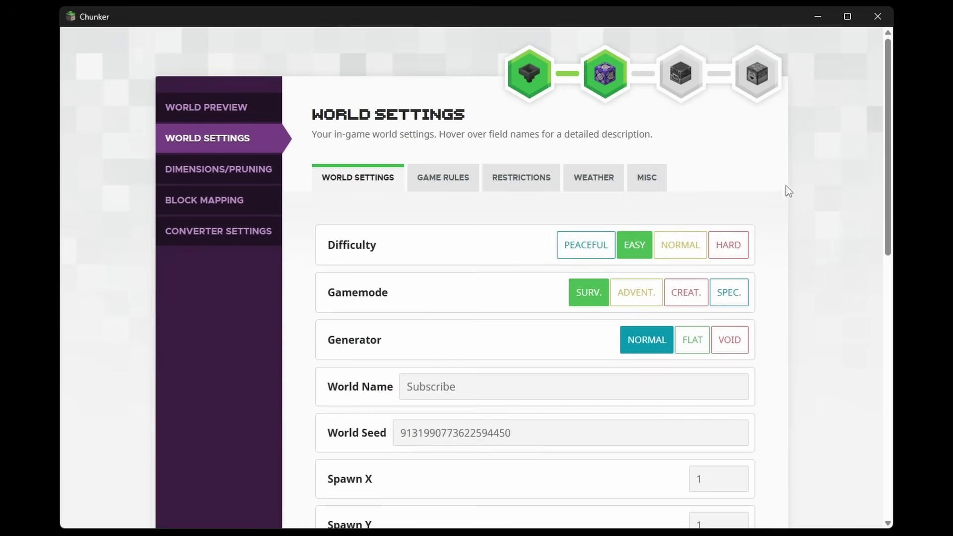
scroll(778, 184, "down", 1)
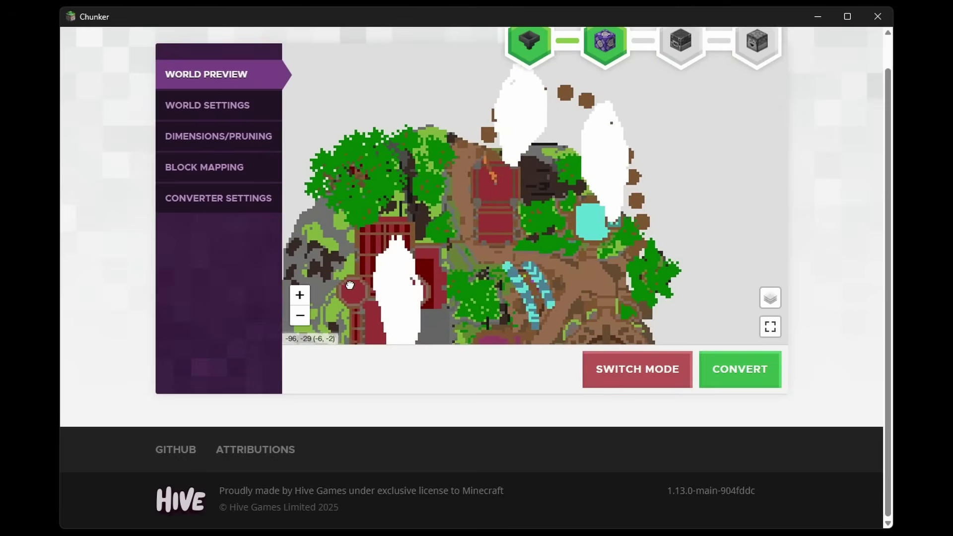
left_click_drag(399, 175, 410, 119)
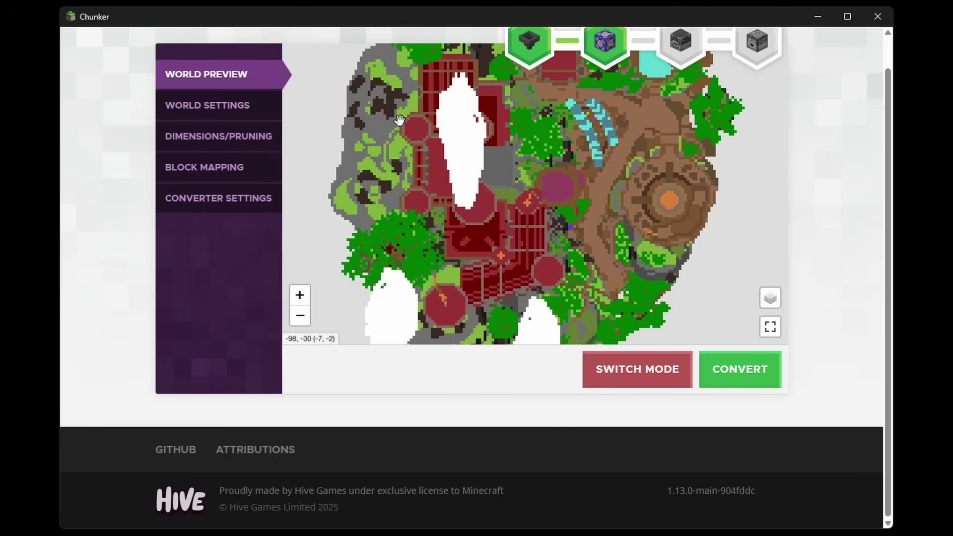
- Set the Generator to Void in the world settings and review the remaining options through Nether Scale
left_click(240, 113)
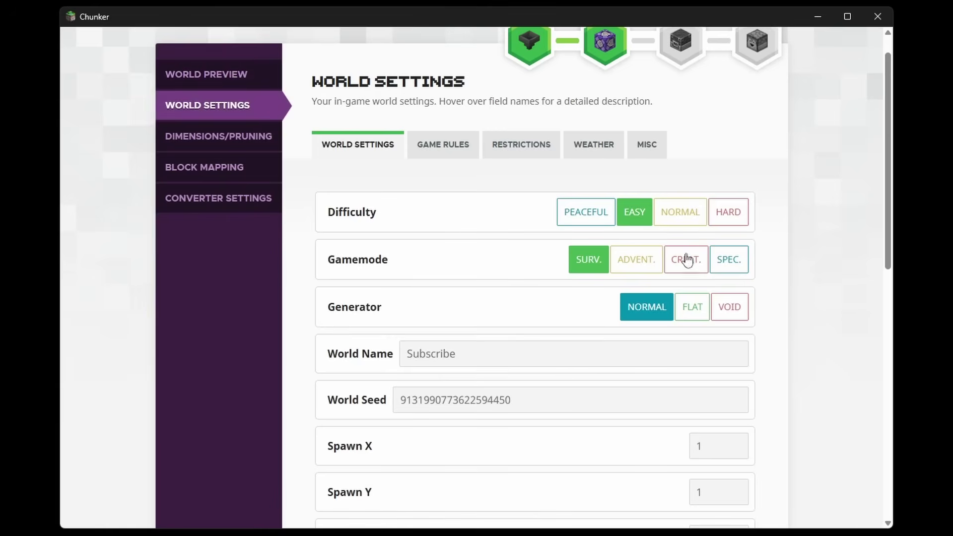
left_click(728, 311)
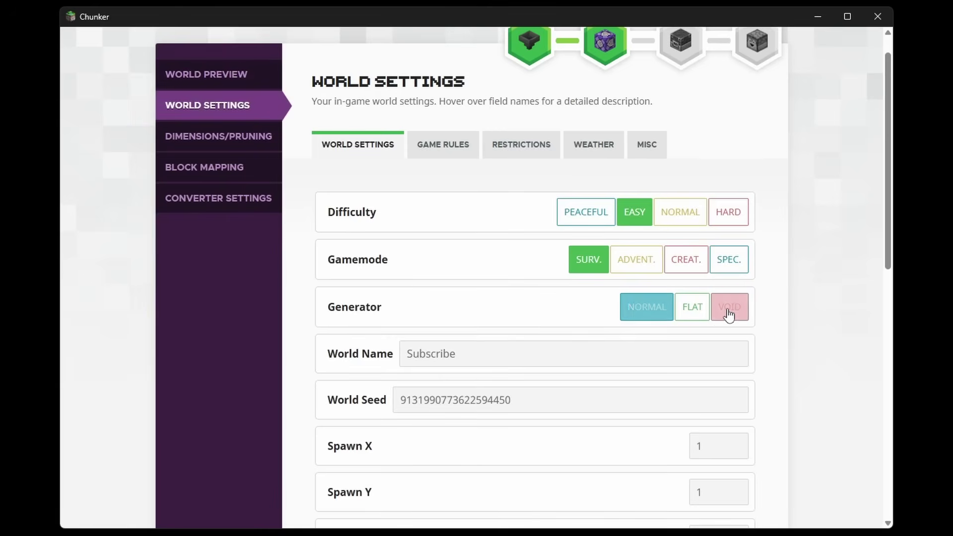
scroll(570, 289, "down", 1)
scroll(568, 328, "down", 2)
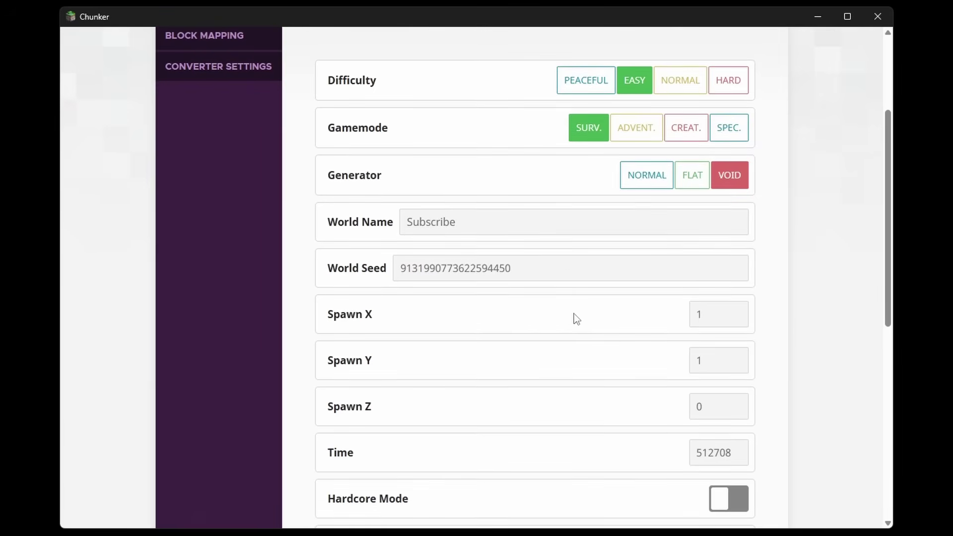
scroll(683, 265, "down", 3)
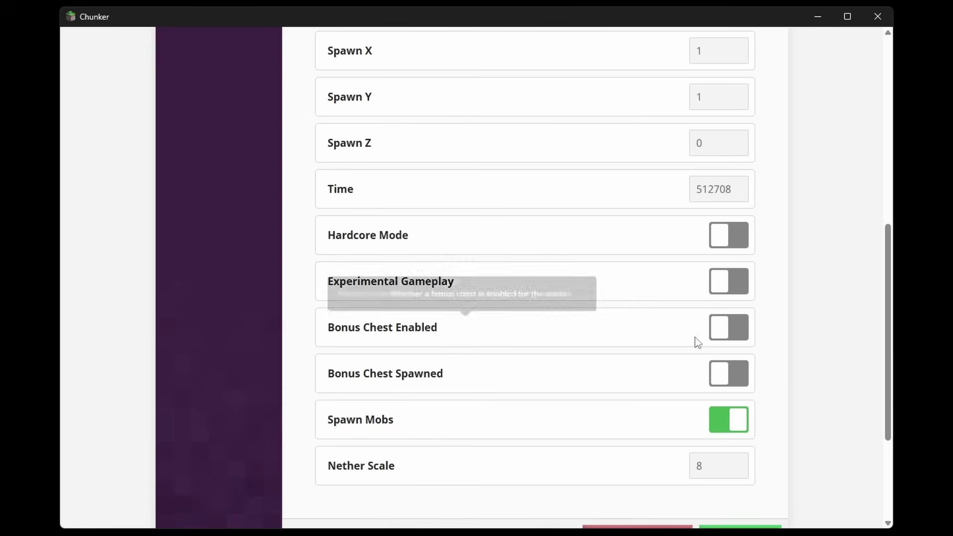
scroll(692, 334, "down", 1)
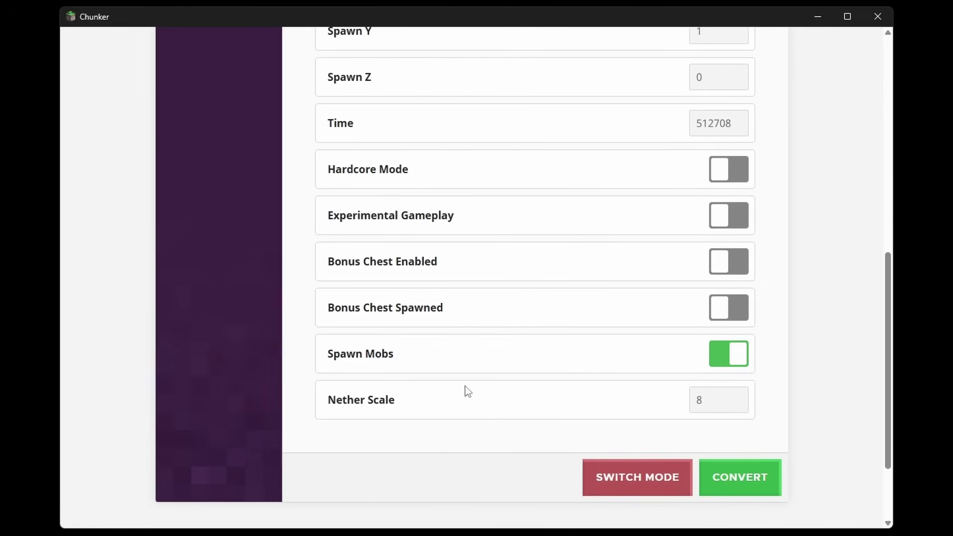
scroll(754, 329, "up", 4)
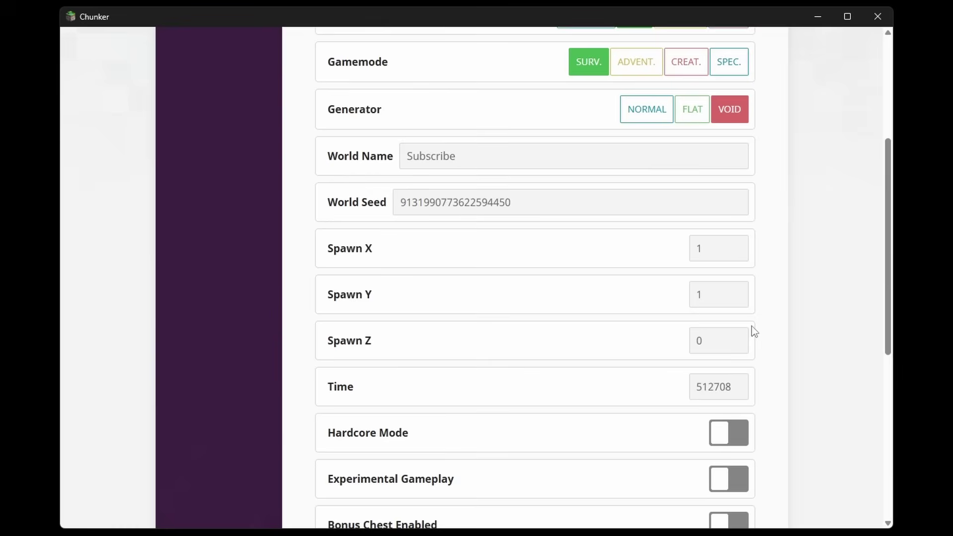
scroll(760, 323, "up", 3)
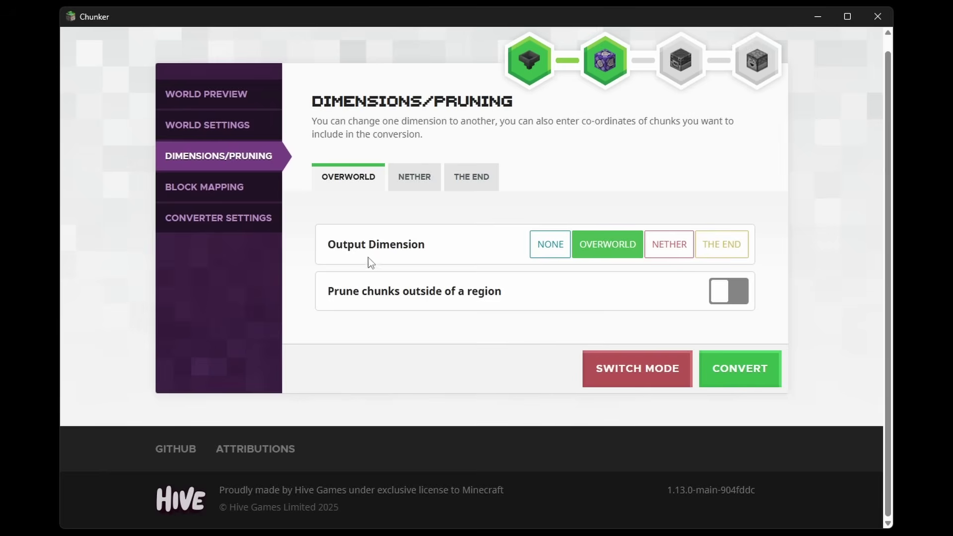
- Try Nether as the Overworld's output dimension, restore it to Overworld, and enable pruning of chunks outside a region
left_click(667, 248)
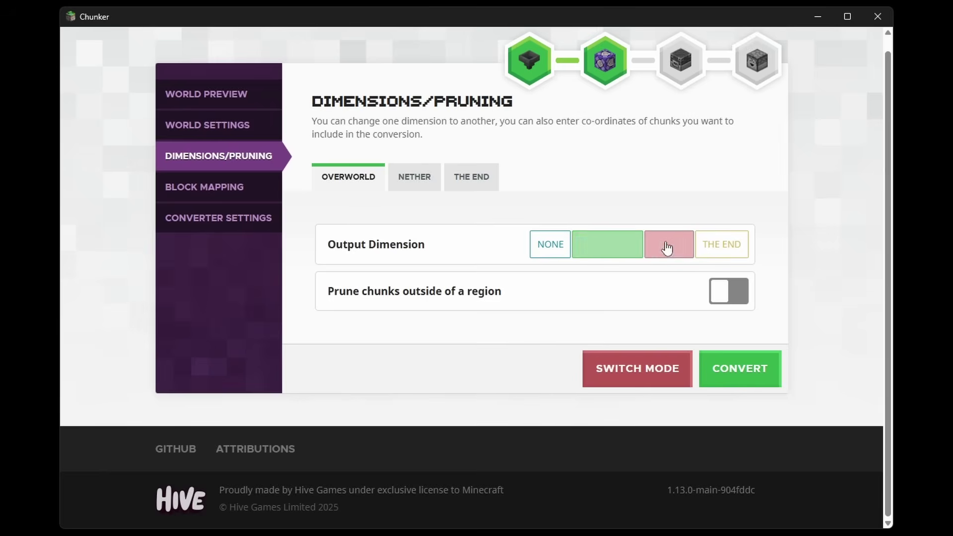
left_click(626, 257)
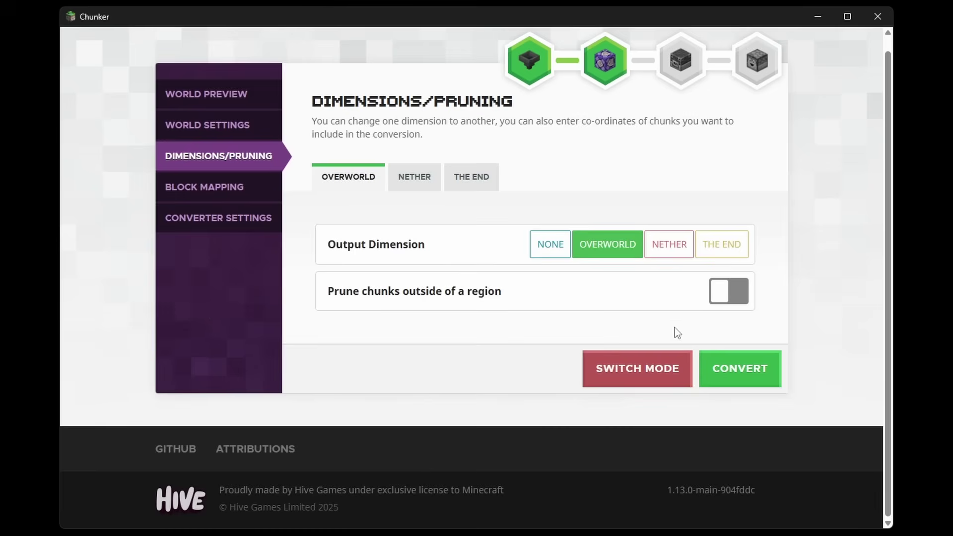
left_click(734, 295)
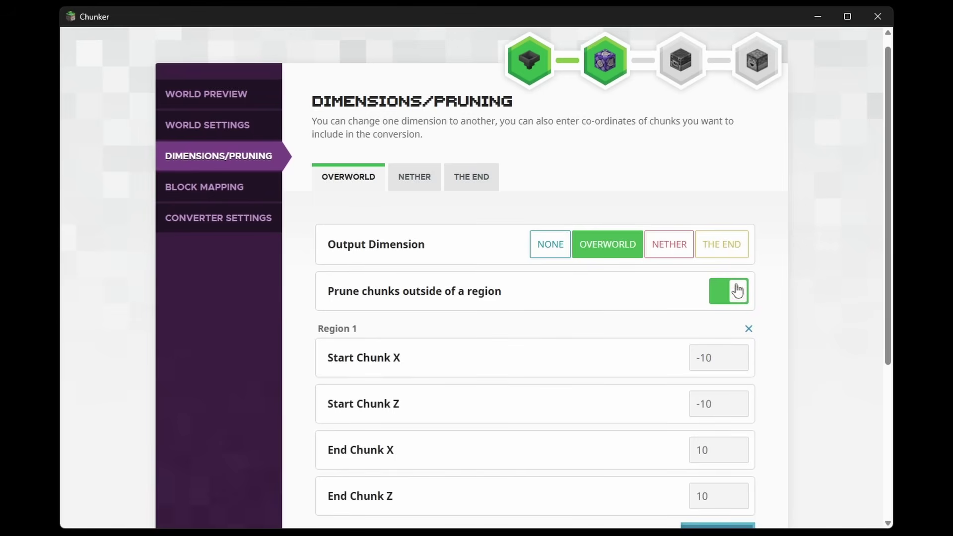
scroll(825, 276, "down", 5)
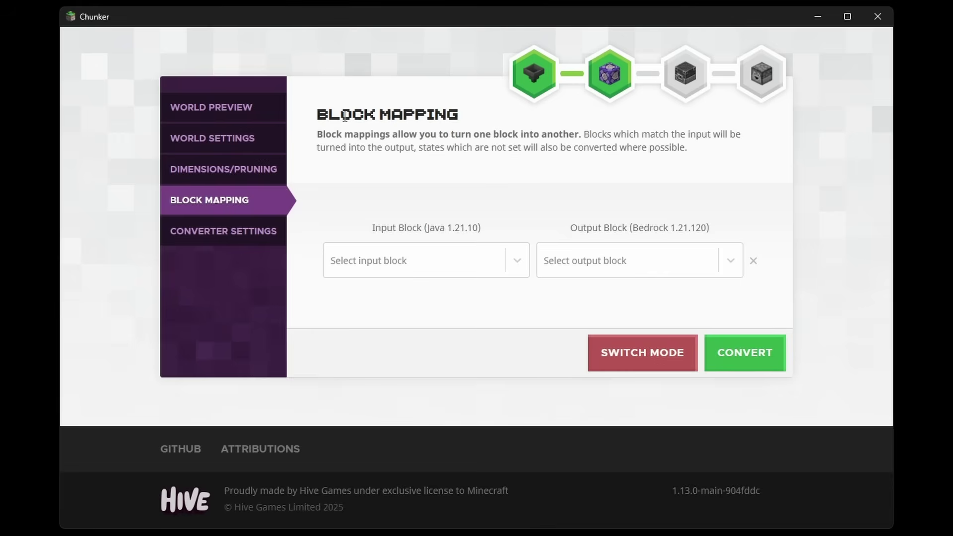
- Try a block mapping from minecraft:diamond_ore to minecraft:acacia_button, and remove that mapping
left_click(377, 260)
type("diamond")
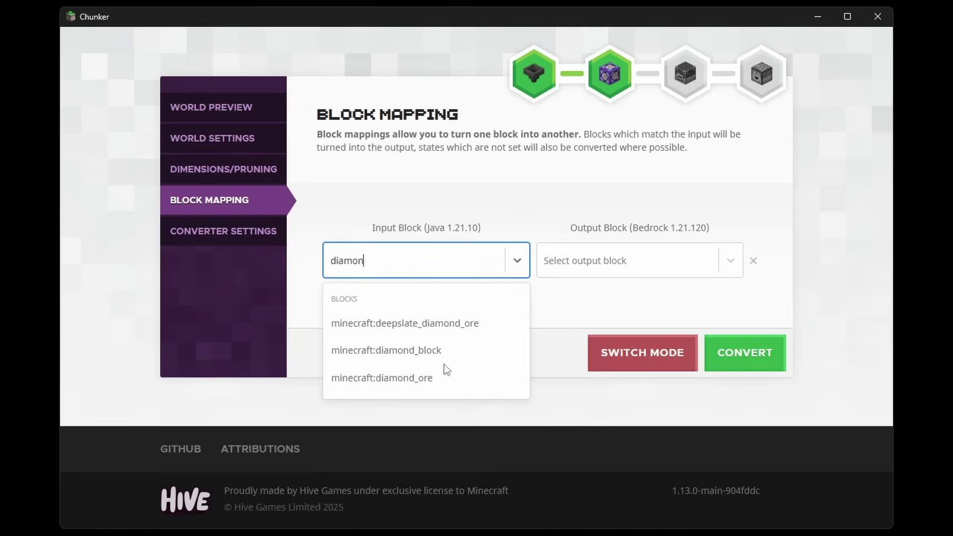
left_click(432, 378)
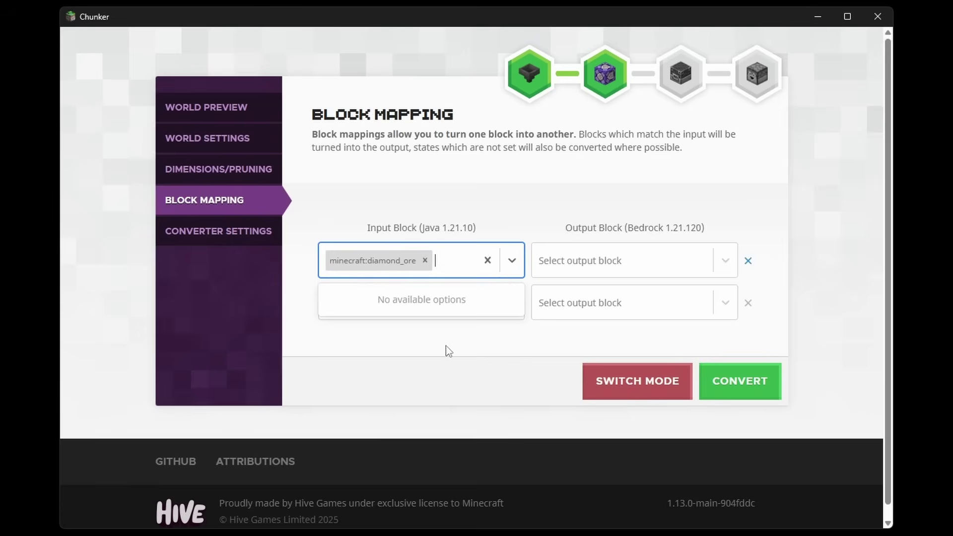
left_click(609, 262)
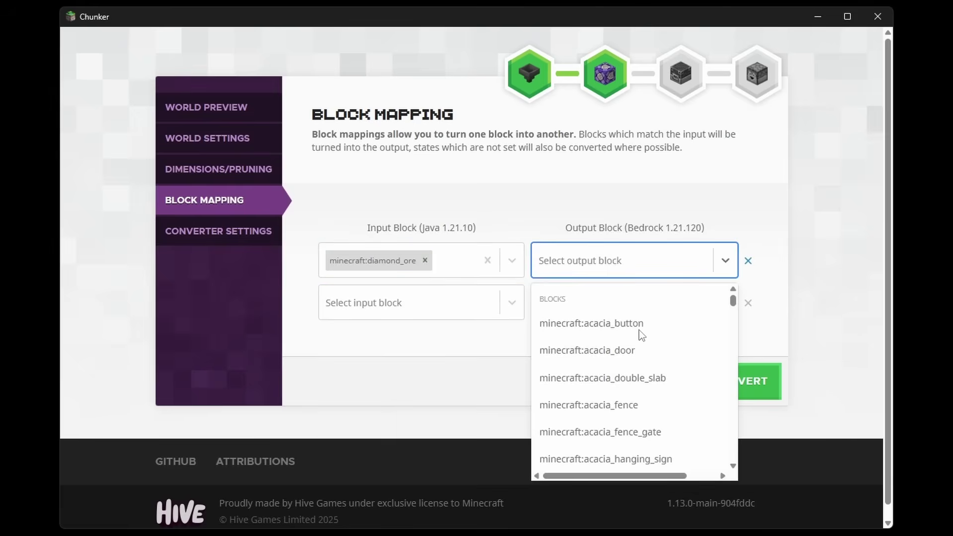
left_click(644, 329)
left_click(560, 192)
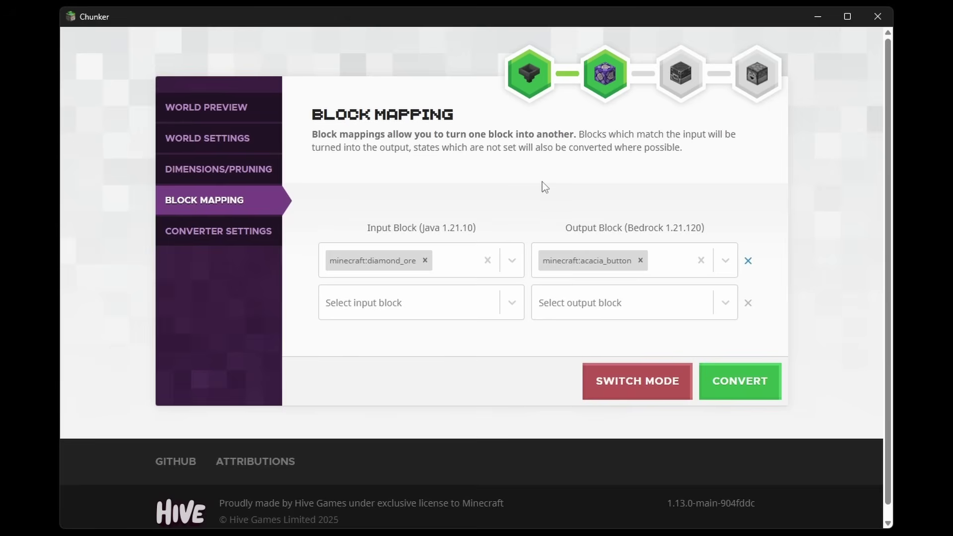
left_click(747, 260)
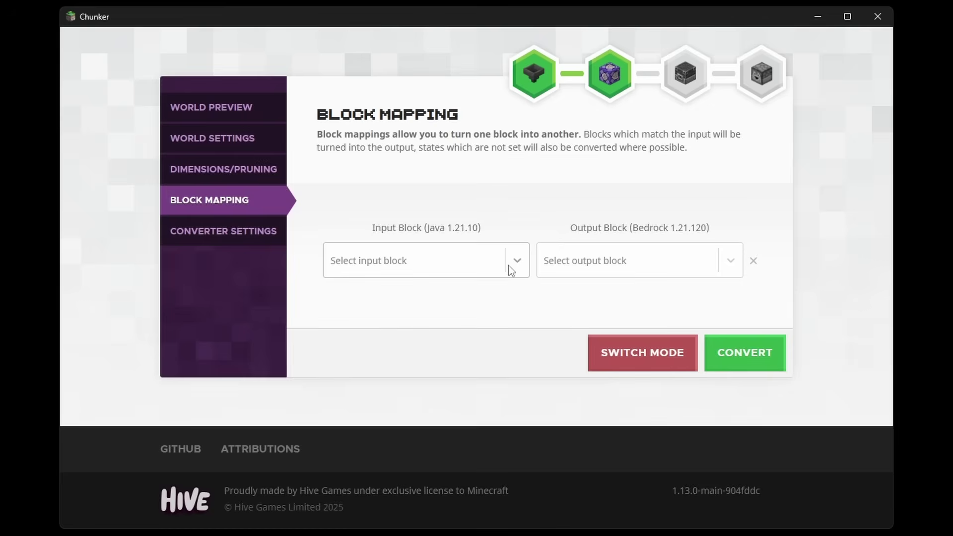
- Review the converter settings, including loot tables, in-game map conversion, discarding empty chunks and the settings export options
left_click(227, 234)
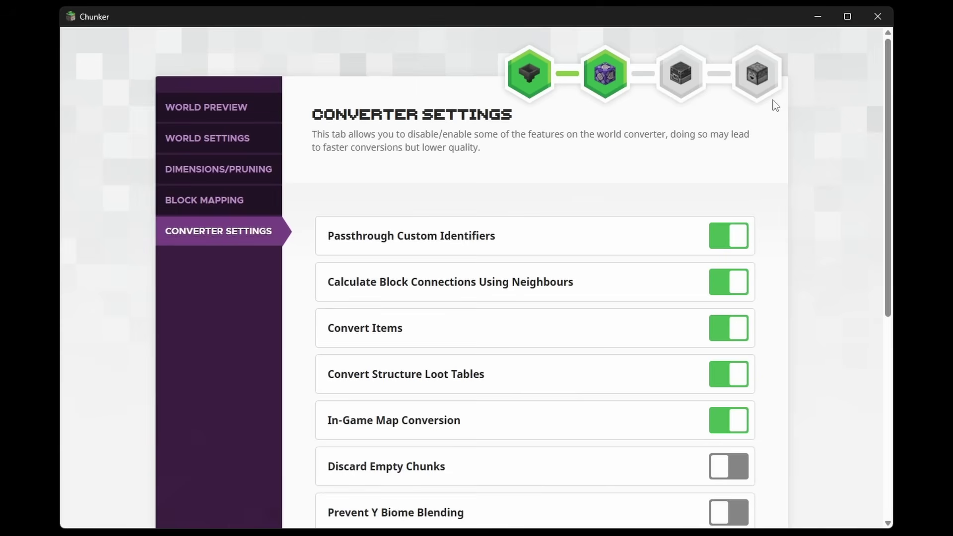
scroll(744, 144, "down", 3)
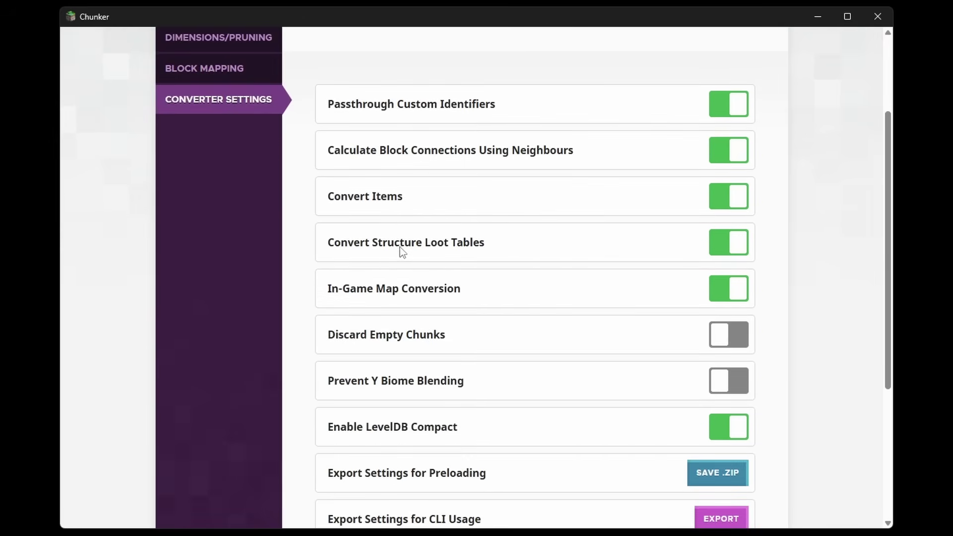
mouse_move(398, 251)
mouse_move(415, 295)
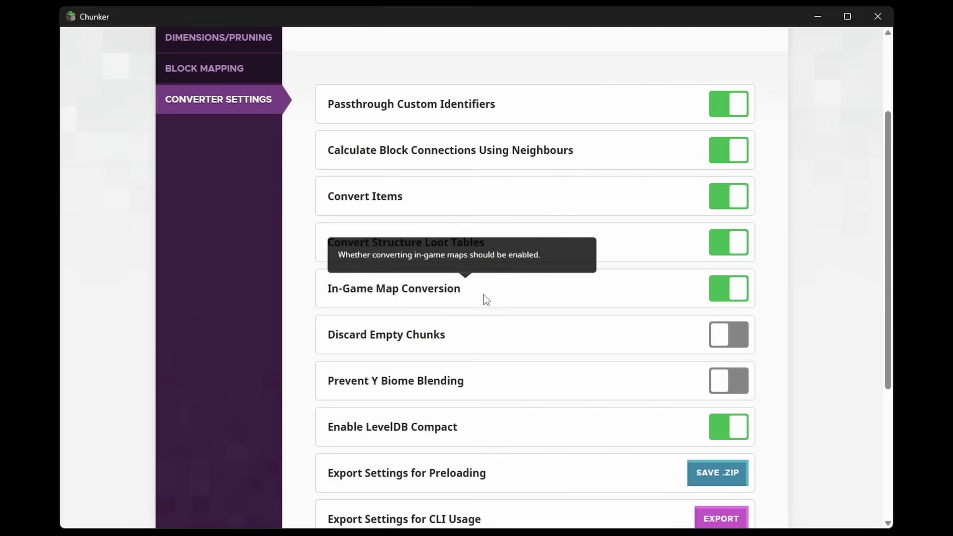
mouse_move(437, 335)
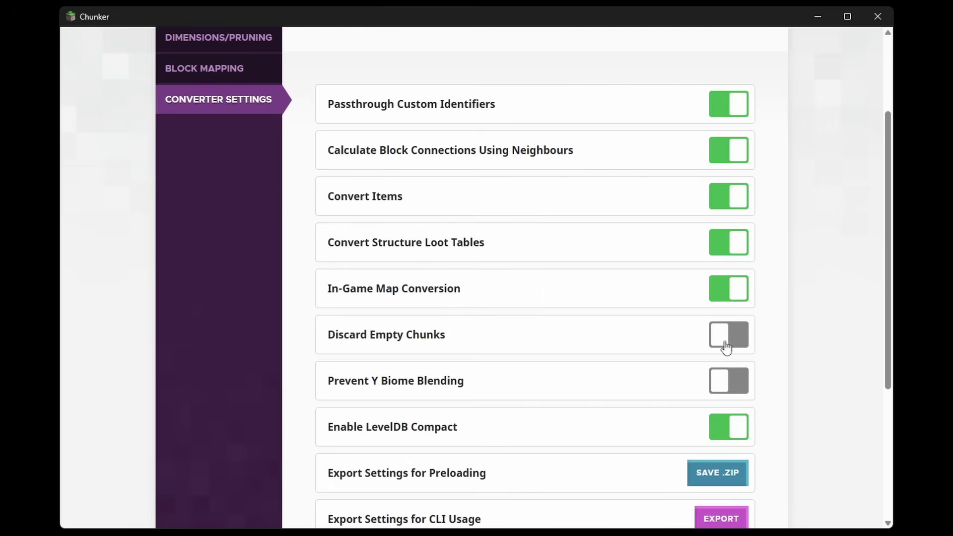
scroll(755, 334, "down", 3)
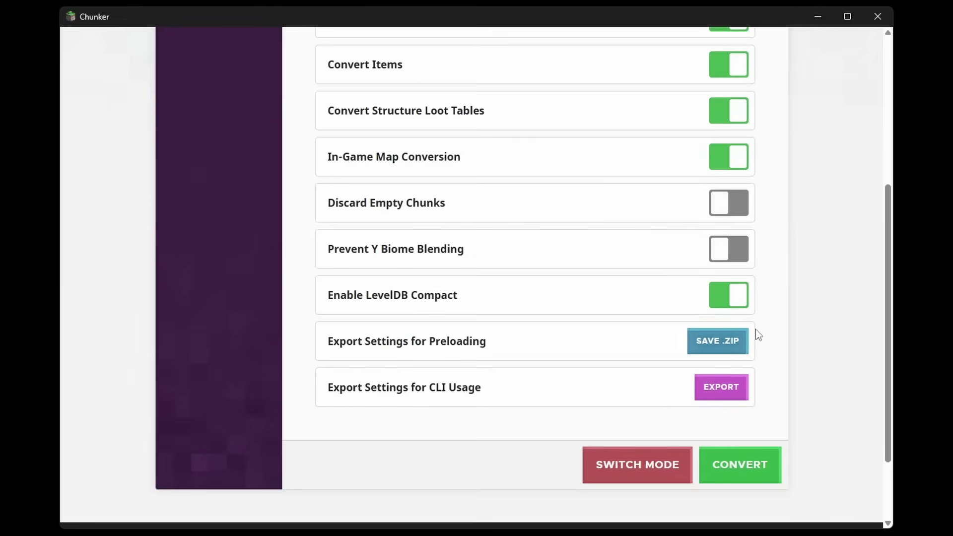
scroll(783, 225, "up", 1)
scroll(784, 226, "down", 1)
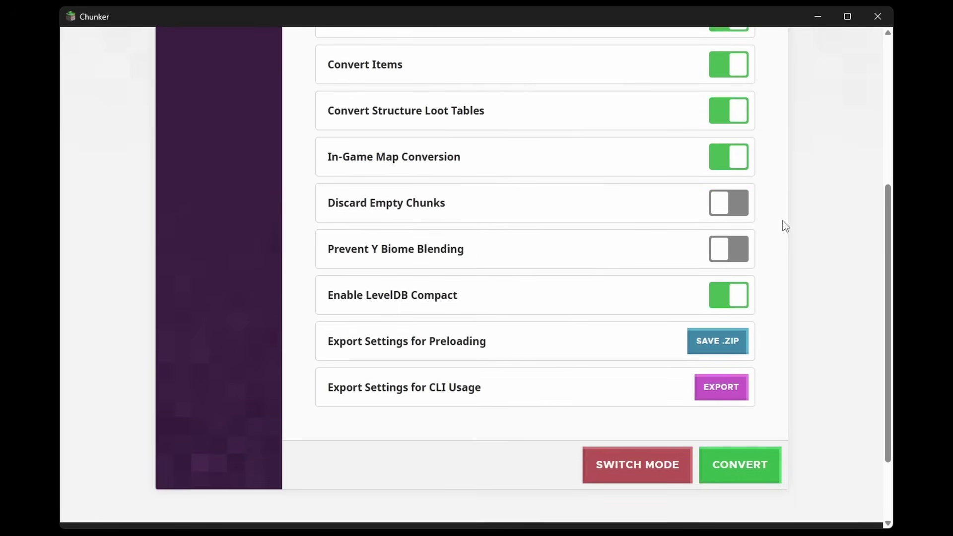
scroll(782, 225, "up", 5)
scroll(774, 229, "down", 6)
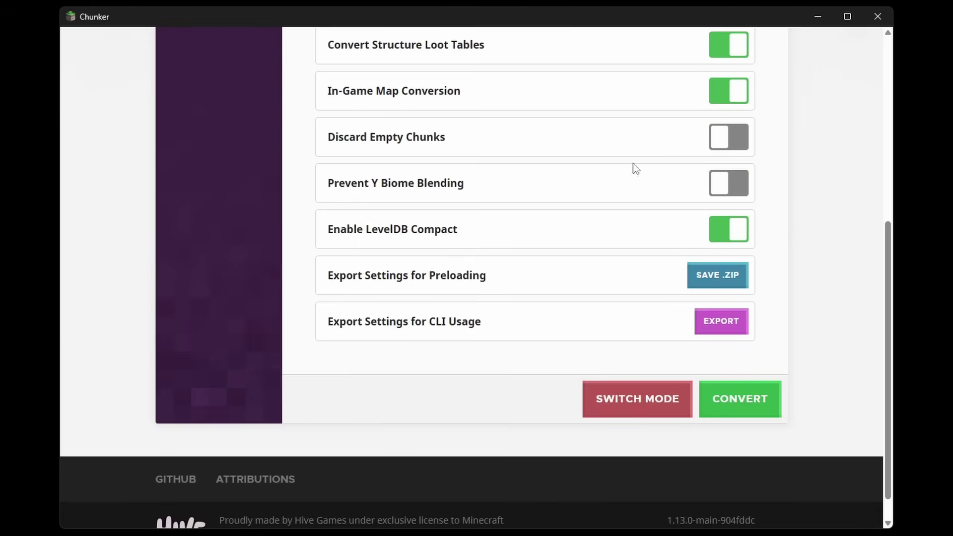
- Convert the world with the current advanced settings and save the resulting Bedrock Edition 1.21.120 world
left_click(748, 404)
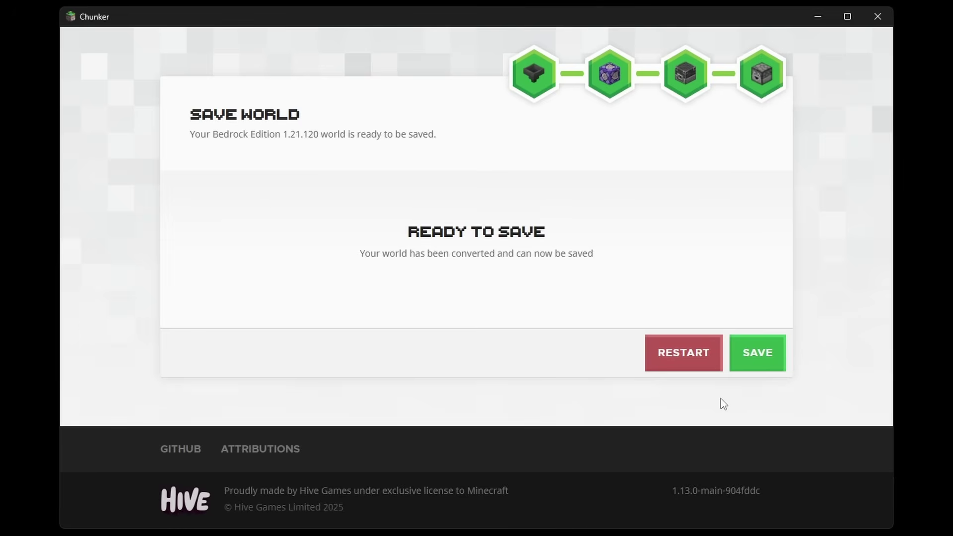
left_click(770, 364)
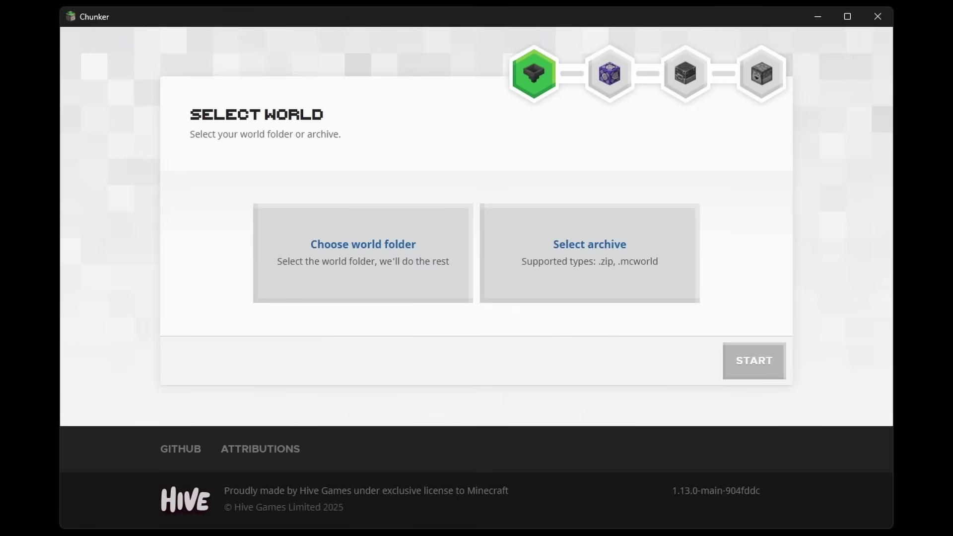
- Load the saved Bedrock Edition world as the new source world and proceed to the export version choice
left_click_drag(458, 123, 469, 221)
left_click(757, 350)
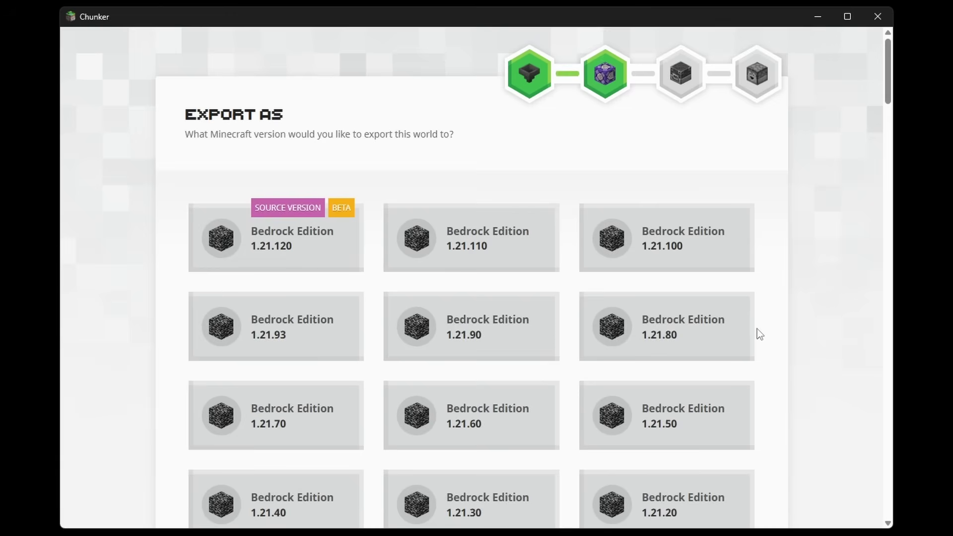